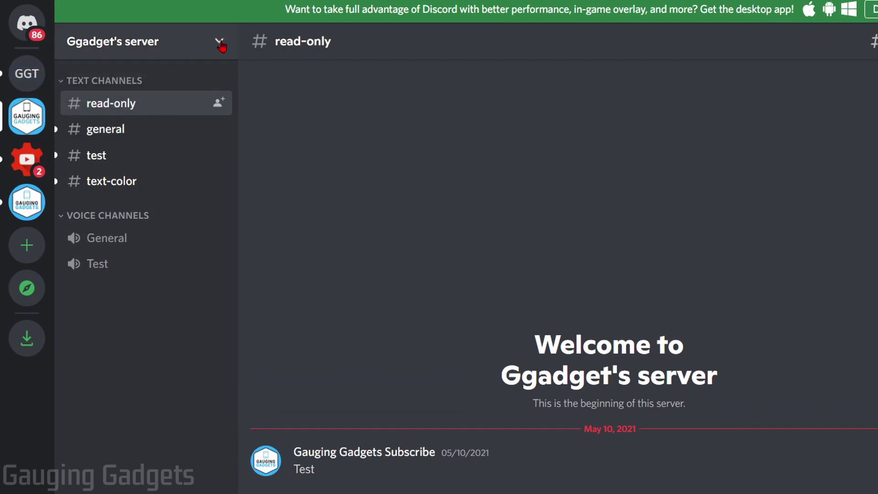
Open the server options list, then the User Settings for your account.
{"action": "left_click", "coordinate": [220, 43]}
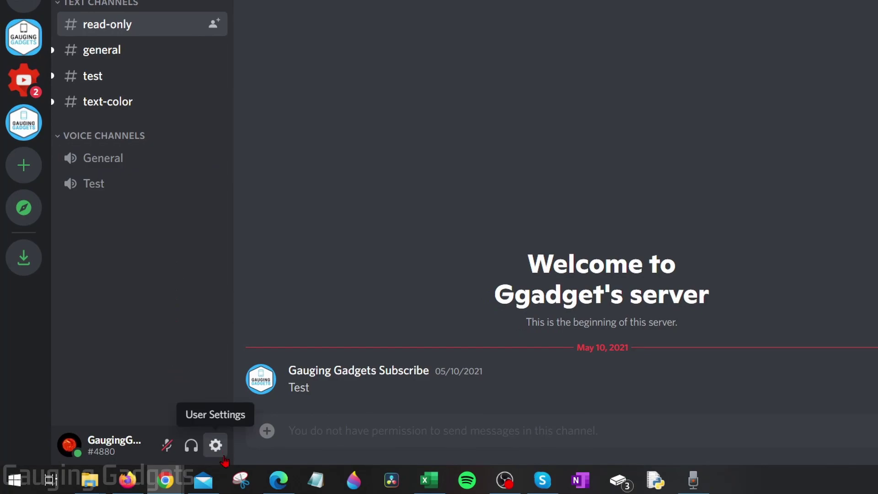
{"action": "left_click", "coordinate": [215, 446]}
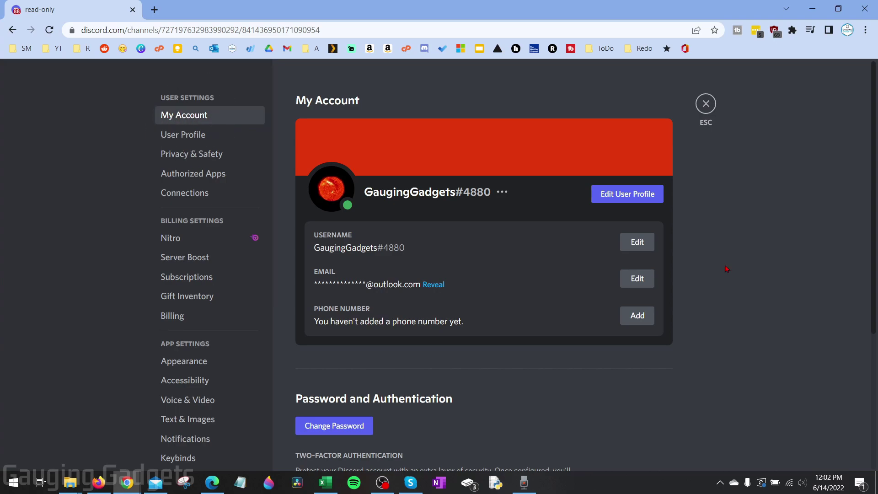
{"action": "scroll", "coordinate": [726, 269], "scroll_direction": "down", "scroll_amount": 5}
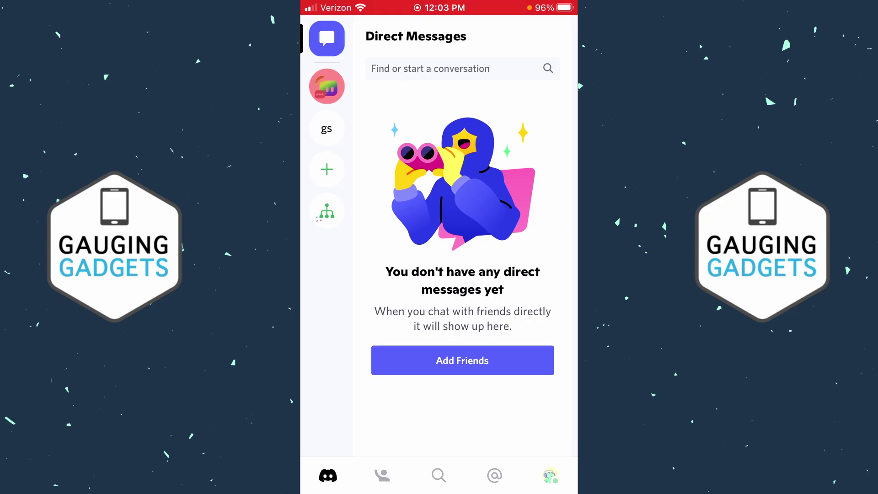
Switch to the profile tab to show Account, User Profile and Privacy & Safety settings.
{"action": "left_click", "coordinate": [551, 475]}
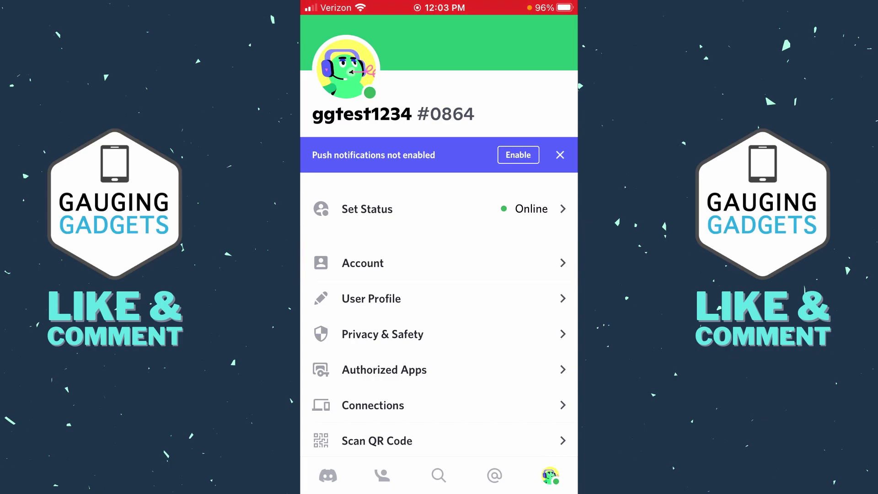
Open the Account page to reach the Disable Account and Delete Account options.
{"action": "left_click", "coordinate": [439, 263]}
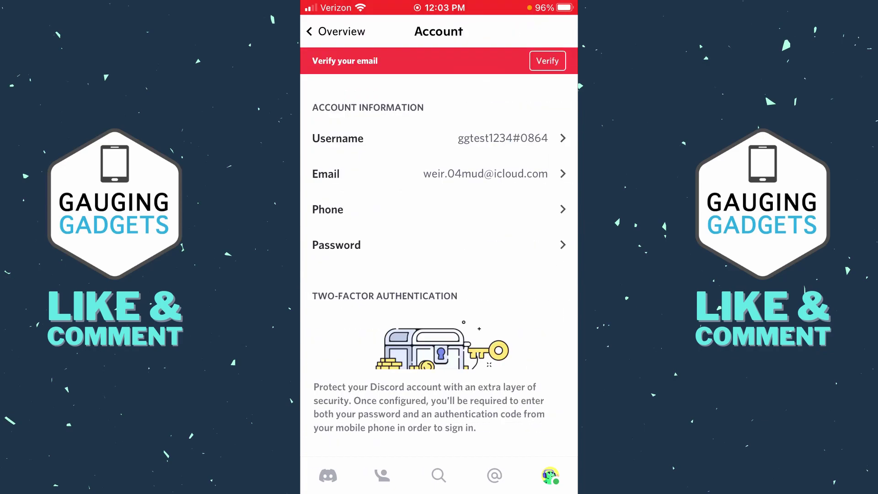
{"action": "scroll", "coordinate": [439, 274], "scroll_direction": "down", "scroll_amount": 5}
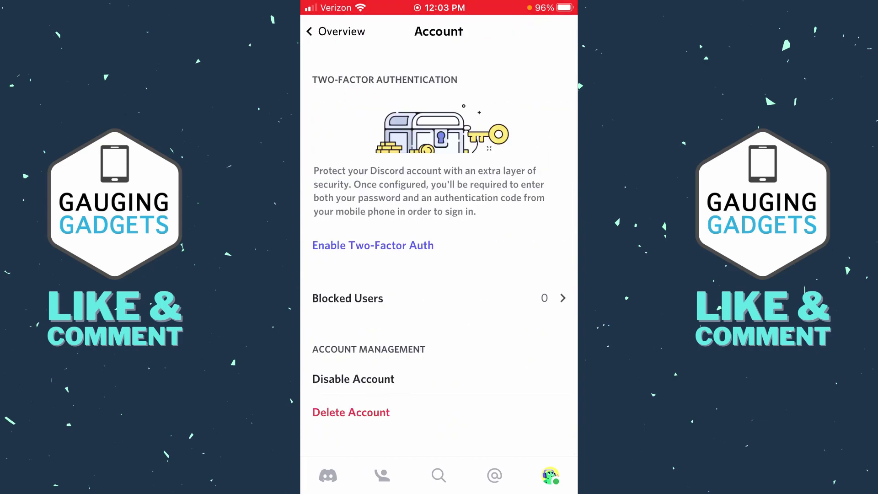